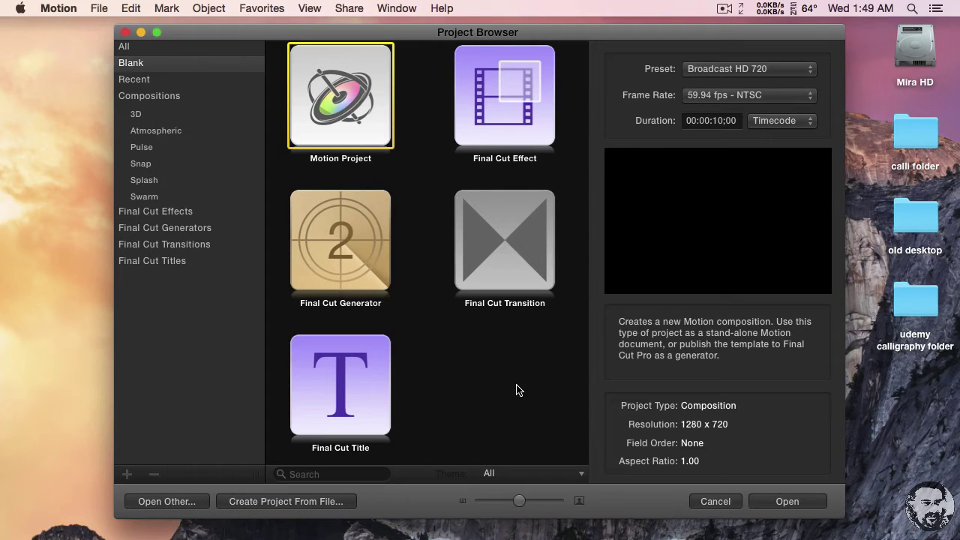
Step: Create a new Motion project with the Broadcast HD 720 preset at 25 fps
{"action": "left_click", "coordinate": [782, 71]}
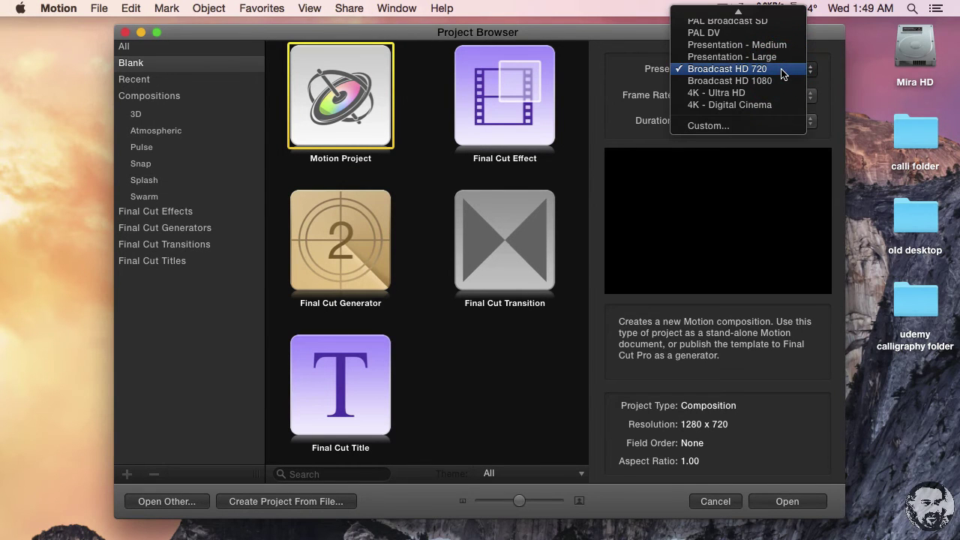
{"action": "left_click", "coordinate": [793, 187]}
{"action": "left_click", "coordinate": [750, 98]}
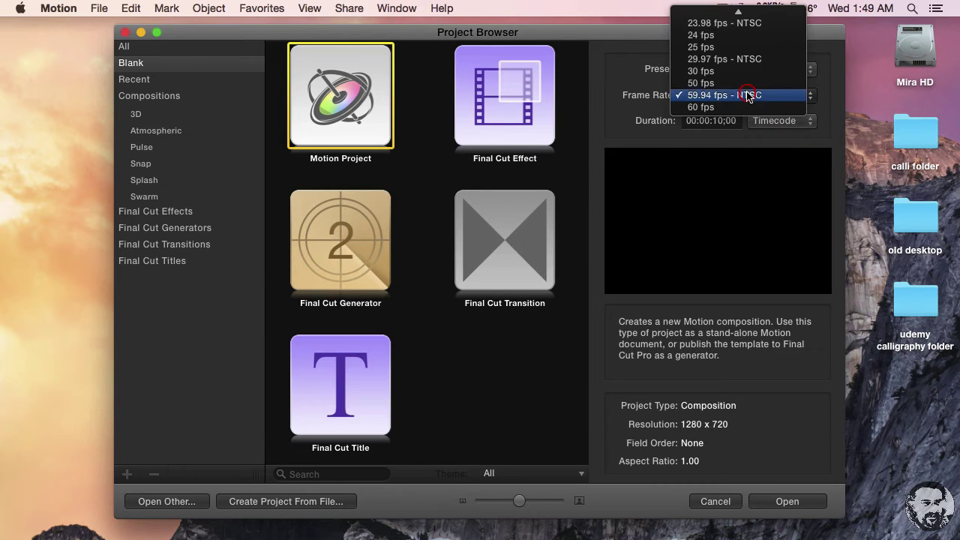
{"action": "left_click", "coordinate": [738, 47]}
{"action": "left_click", "coordinate": [808, 504]}
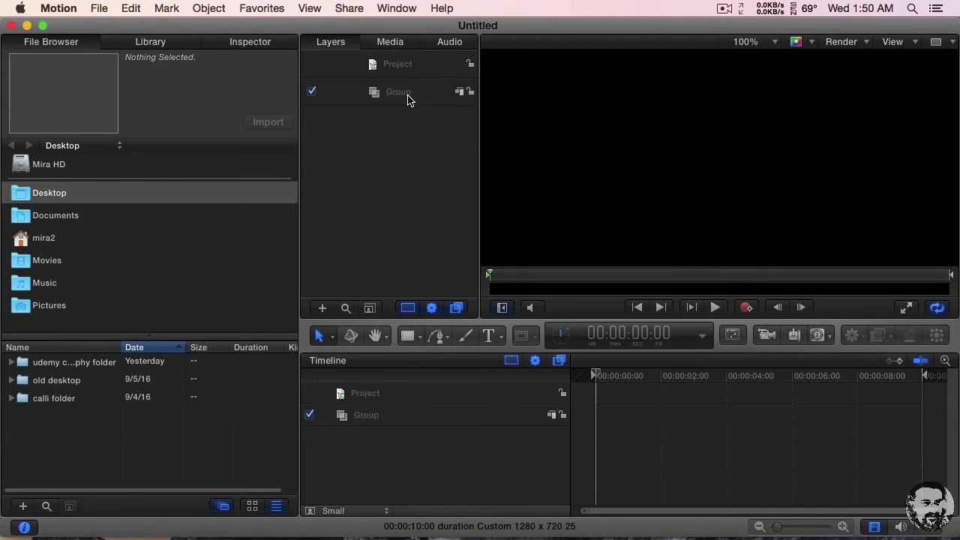
Step: Add a text layer reading 'Love' at the canvas centre and show its Text properties
{"action": "left_click", "coordinate": [488, 335]}
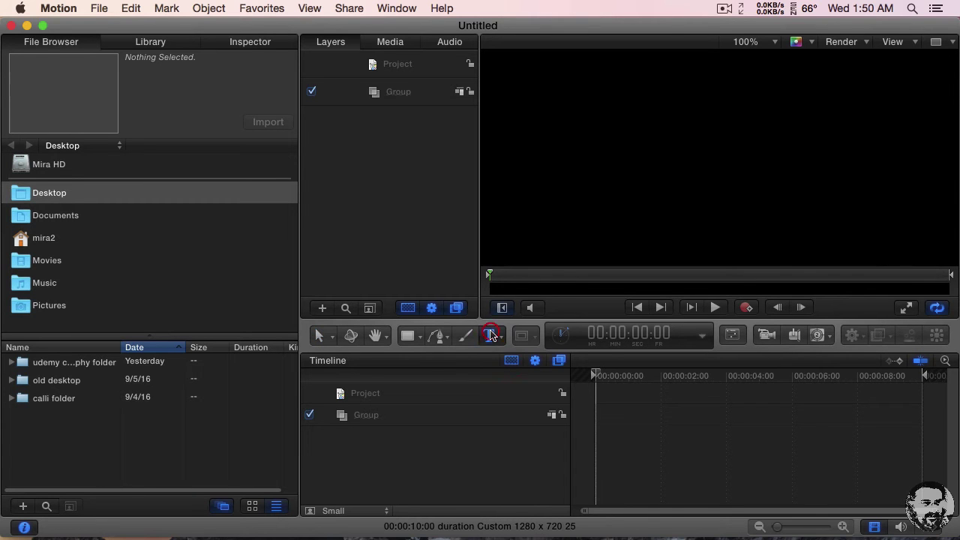
{"action": "left_click", "coordinate": [579, 217]}
{"action": "type", "text": "O"}
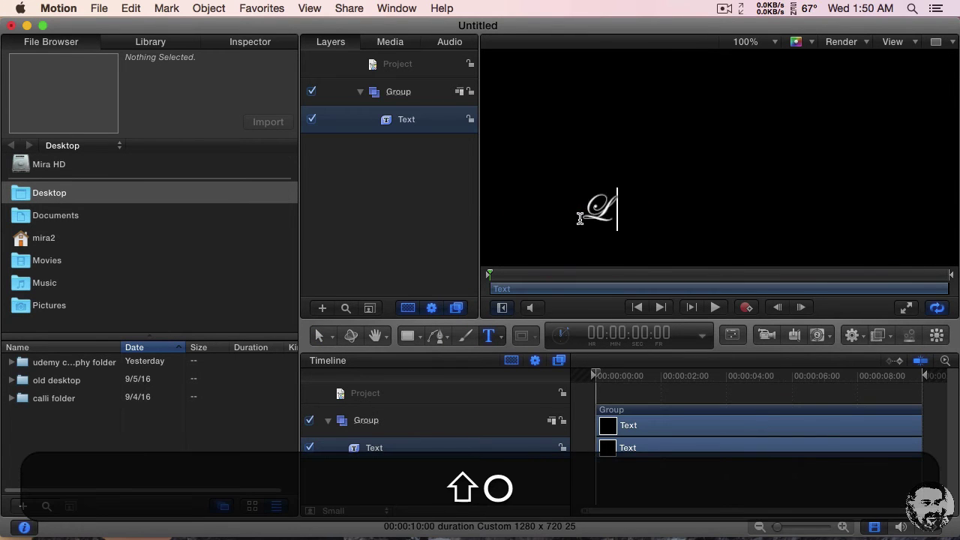
{"action": "type", "text": "ve"}
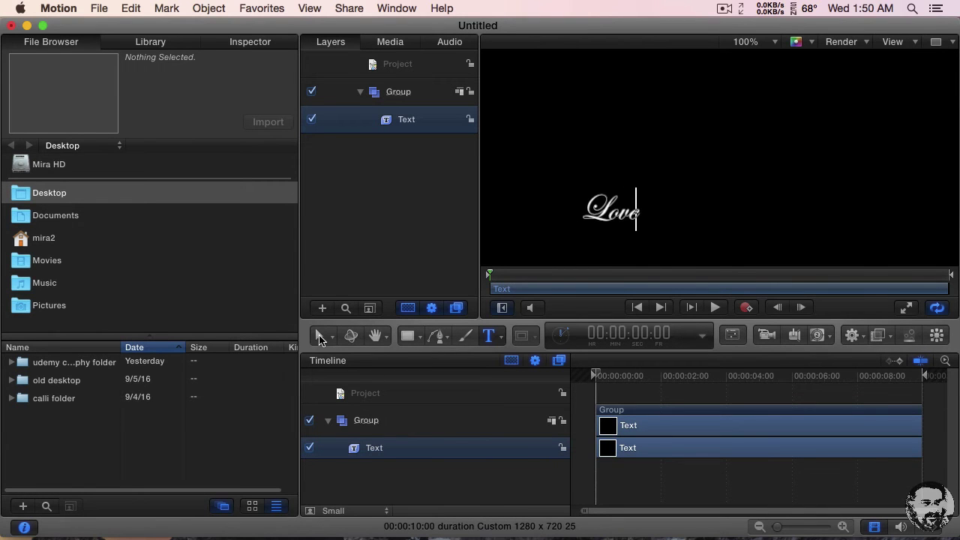
{"action": "left_click", "coordinate": [319, 338]}
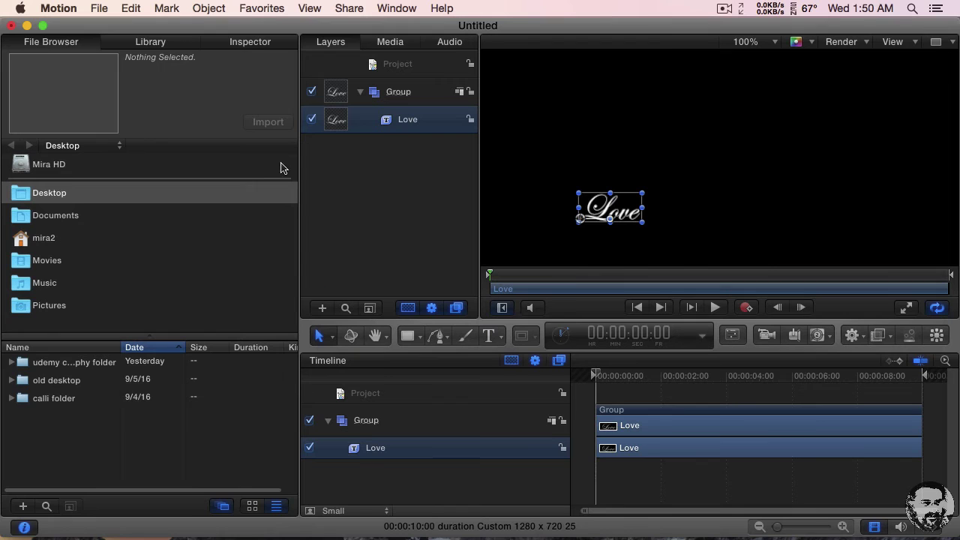
{"action": "left_click", "coordinate": [248, 43]}
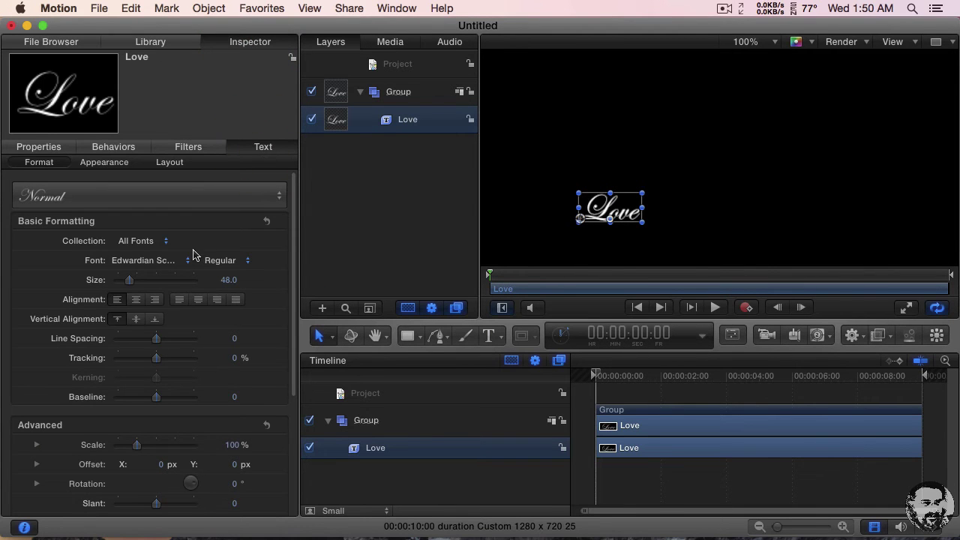
Step: Set the Love text's font size to 650
{"action": "mouse_move", "coordinate": [228, 280]}
{"action": "left_click", "coordinate": [228, 281]}
{"action": "type", "text": "650"}
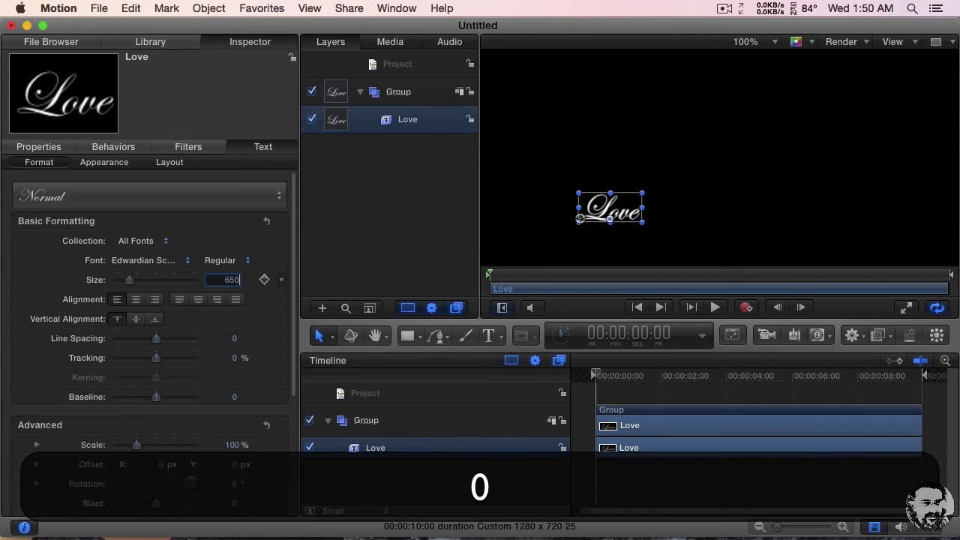
{"action": "key", "text": "Return"}
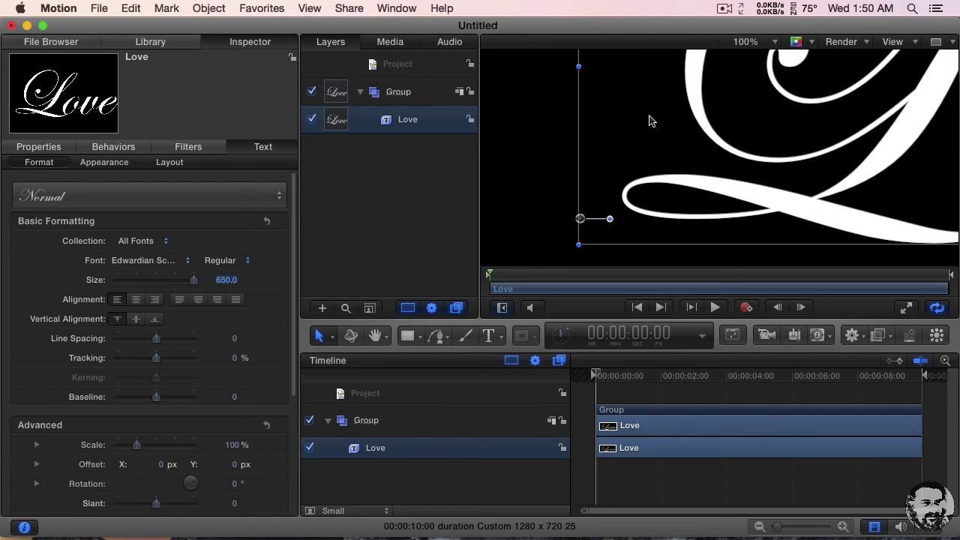
Step: Fit the canvas view and move the text so the whole word fills the frame
{"action": "left_click", "coordinate": [741, 42]}
{"action": "left_click", "coordinate": [738, 58]}
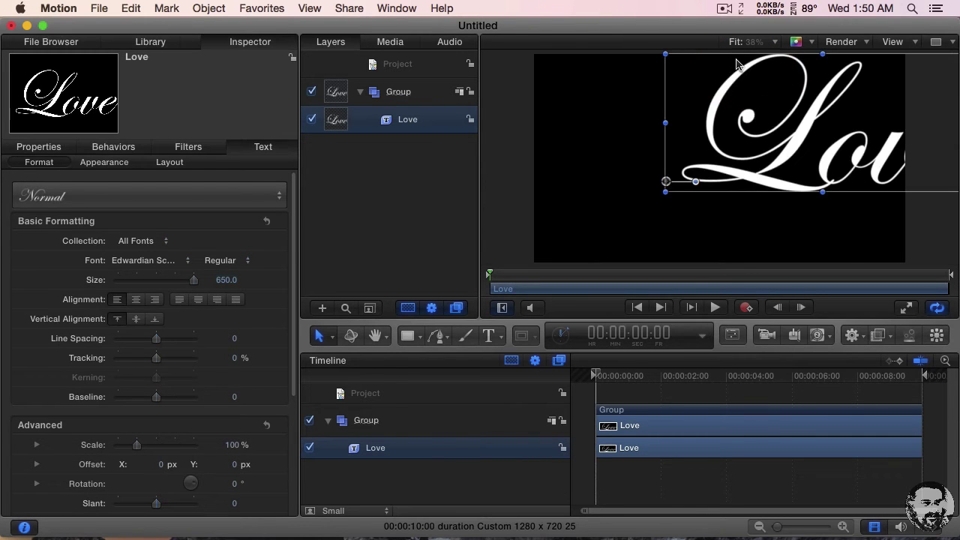
{"action": "left_click_drag", "start_coordinate": [792, 135], "coordinate": [697, 172]}
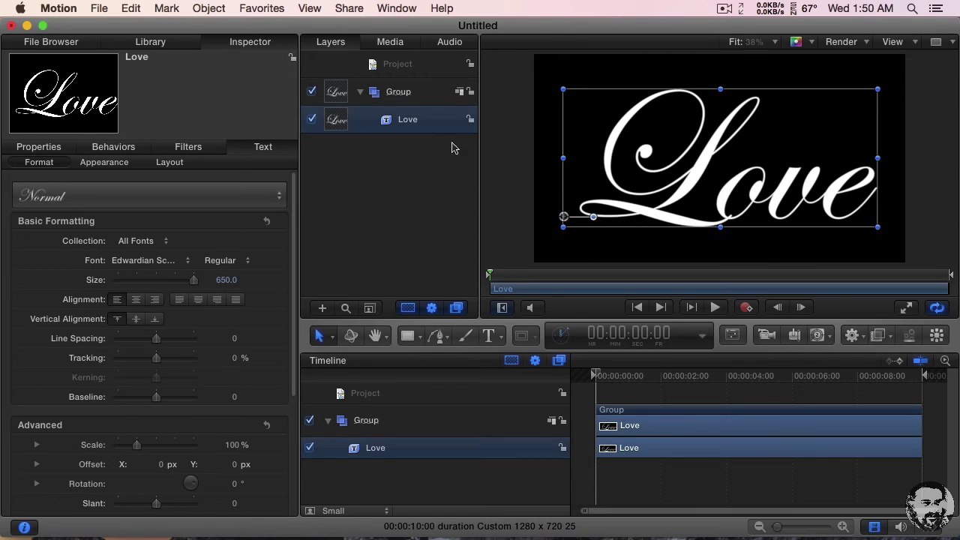
Step: Add a new empty group above the Love group and name it 'masks'
{"action": "left_click", "coordinate": [398, 66]}
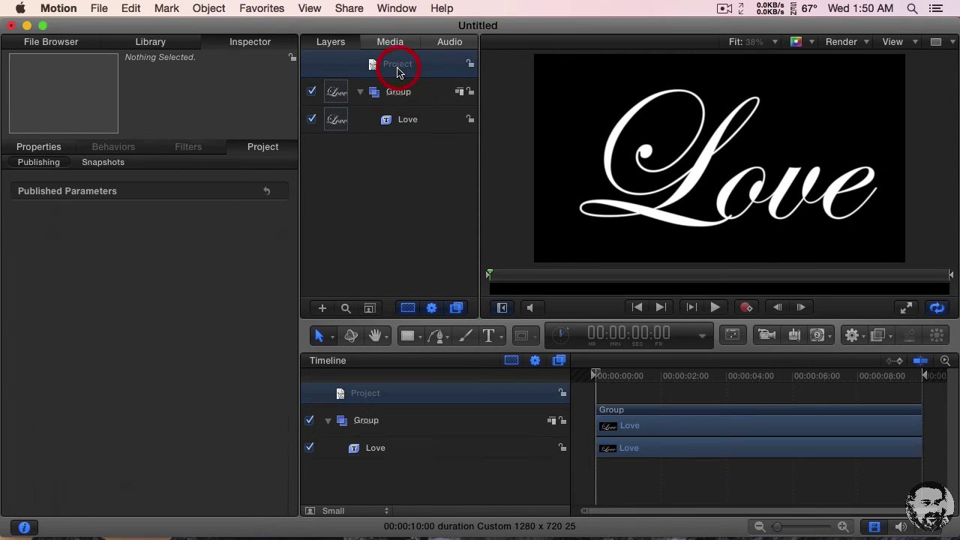
{"action": "left_click", "coordinate": [321, 308]}
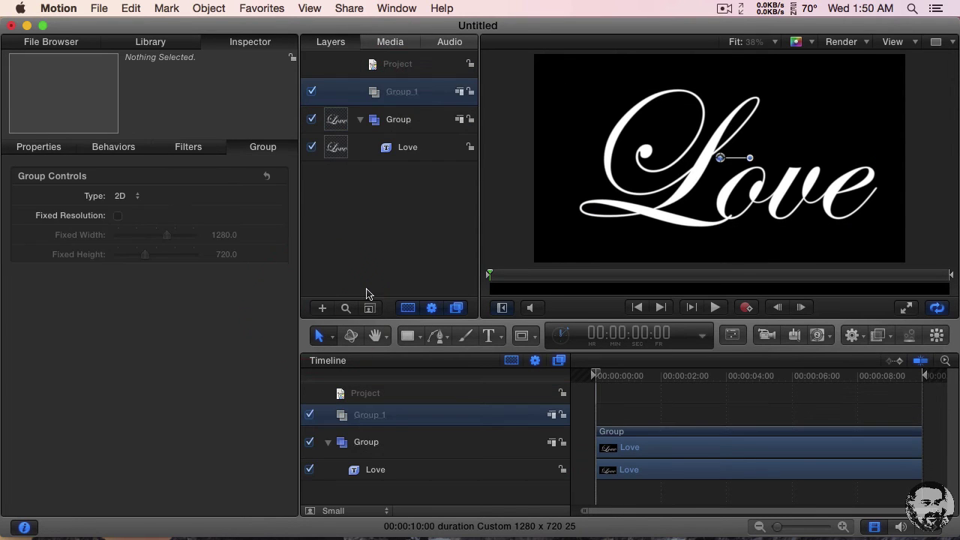
{"action": "double_click", "coordinate": [402, 93]}
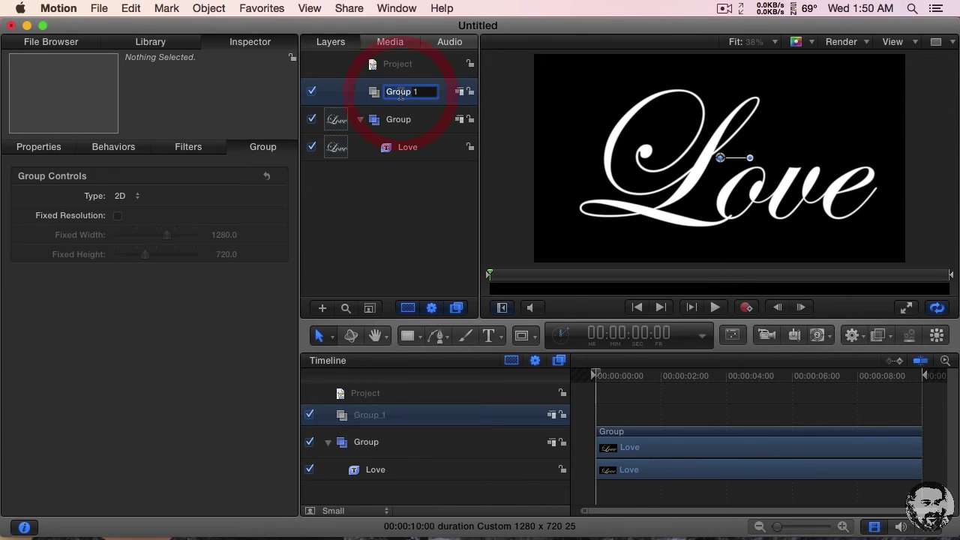
{"action": "type", "text": "ma"}
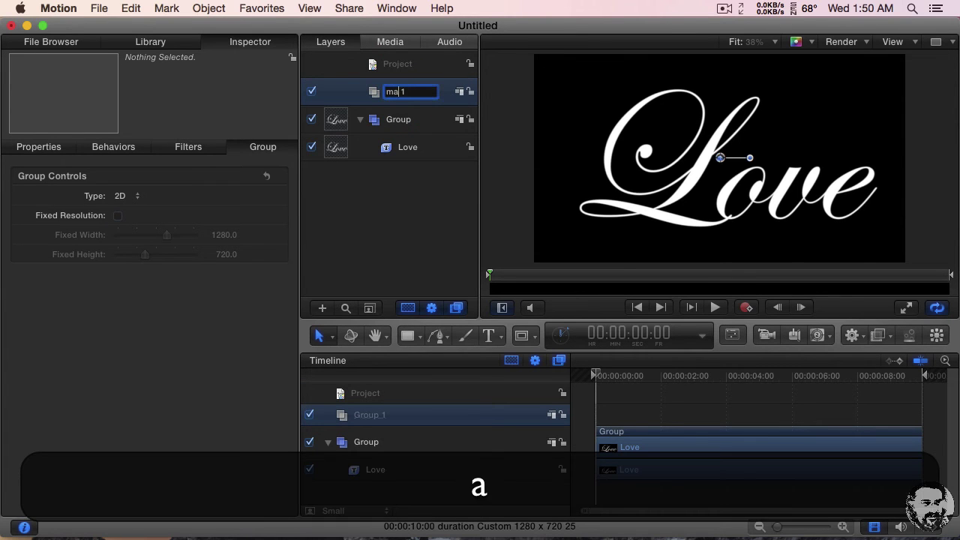
{"action": "type", "text": "sks"}
{"action": "key", "text": "Return"}
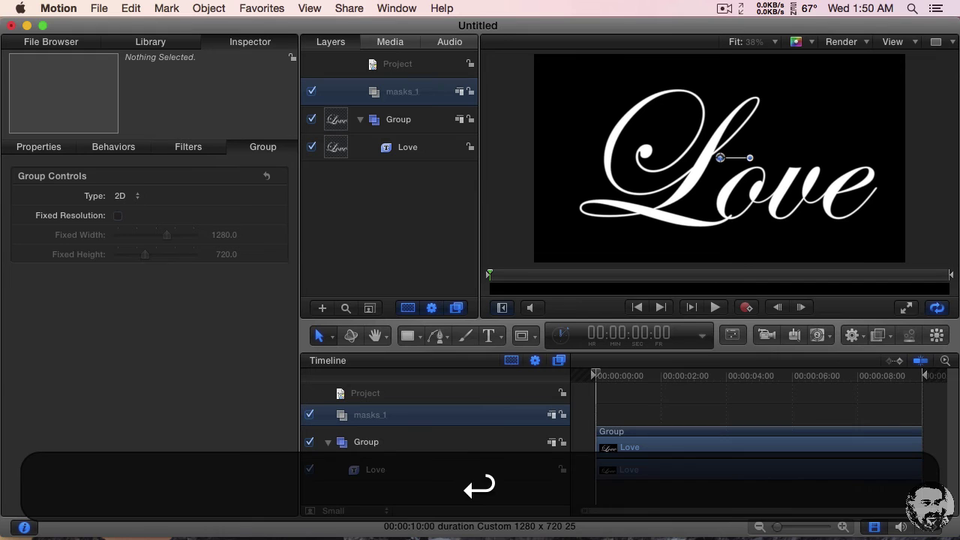
Step: Start a Bézier path with points around the L's curl and over its top
{"action": "left_click", "coordinate": [438, 335]}
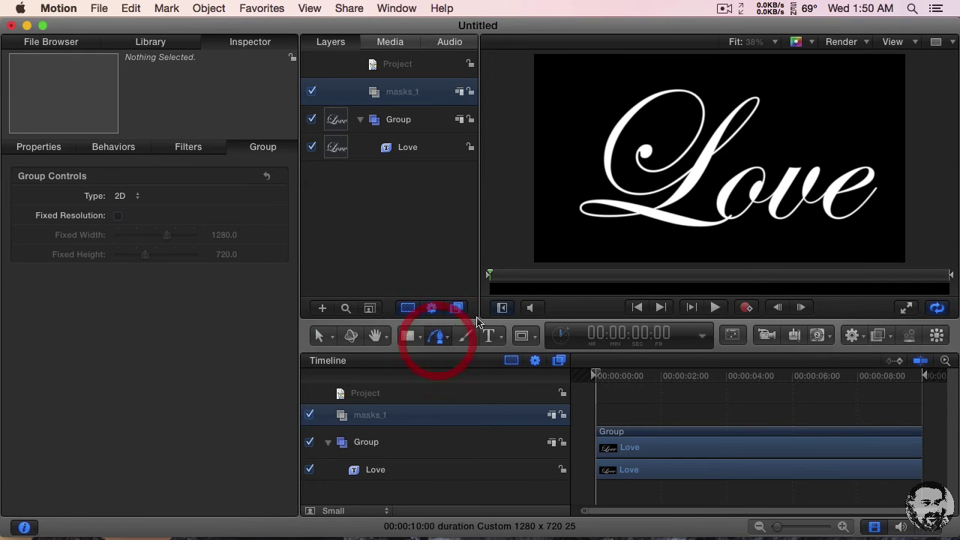
{"action": "left_click", "coordinate": [646, 153]}
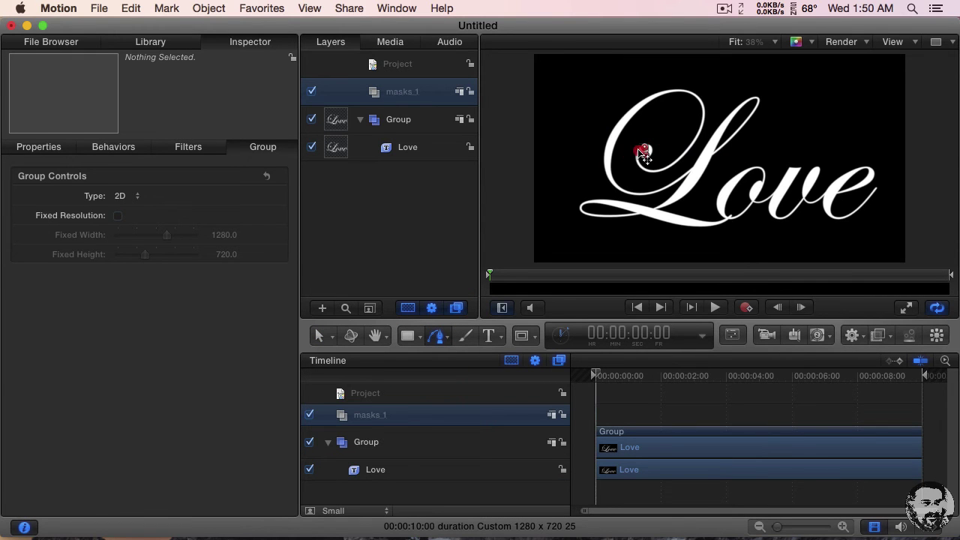
{"action": "left_click", "coordinate": [638, 152]}
{"action": "left_click_drag", "start_coordinate": [640, 166], "coordinate": [652, 172]}
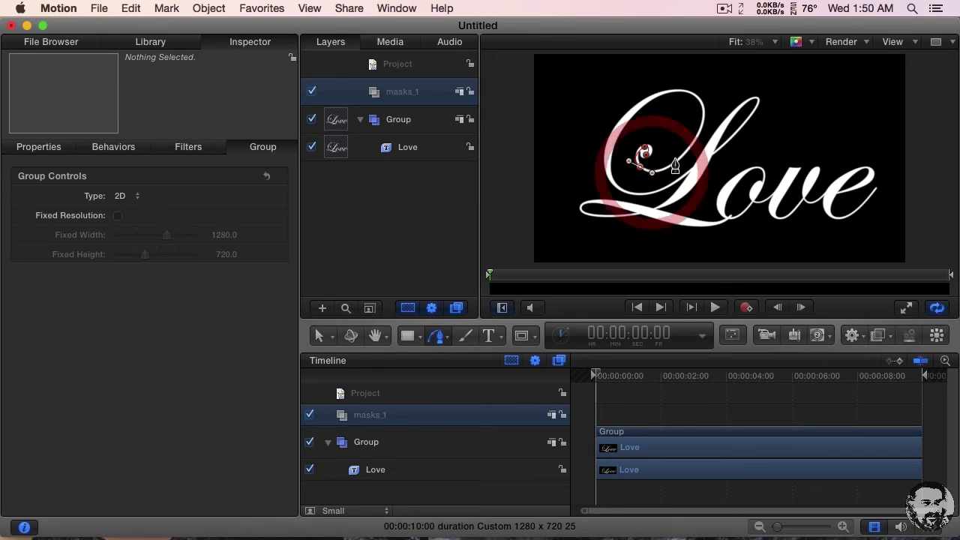
{"action": "left_click", "coordinate": [678, 162]}
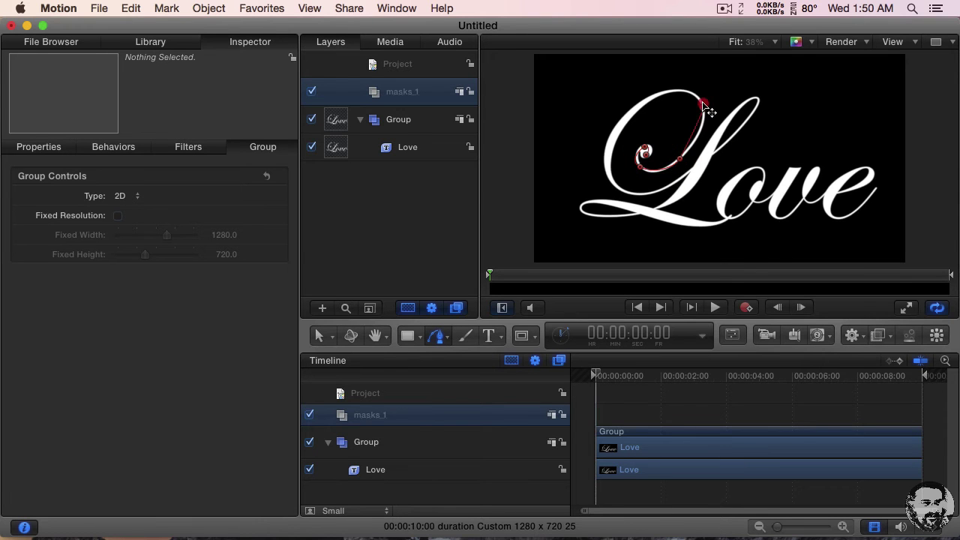
{"action": "left_click_drag", "start_coordinate": [702, 107], "coordinate": [700, 99]}
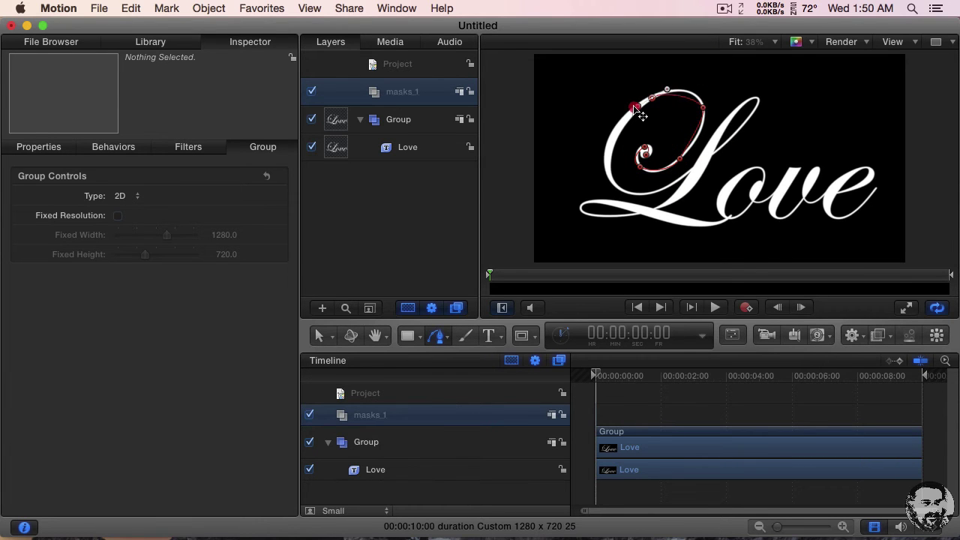
{"action": "left_click", "coordinate": [630, 109]}
{"action": "left_click", "coordinate": [609, 145]}
{"action": "left_click", "coordinate": [620, 187]}
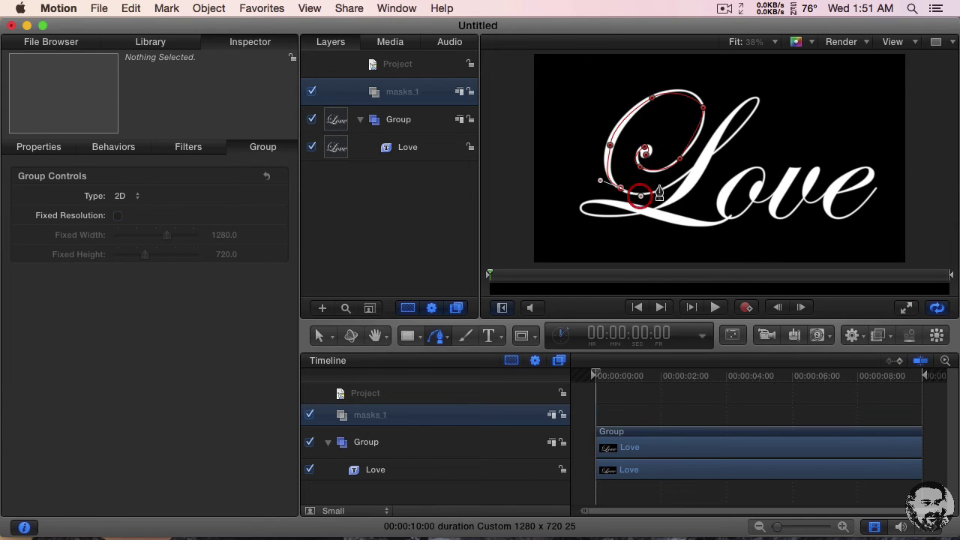
Step: Continue the Bézier along the L's lower loop and base, ending at the first point
{"action": "left_click_drag", "start_coordinate": [679, 182], "coordinate": [687, 170]}
{"action": "left_click", "coordinate": [755, 99]}
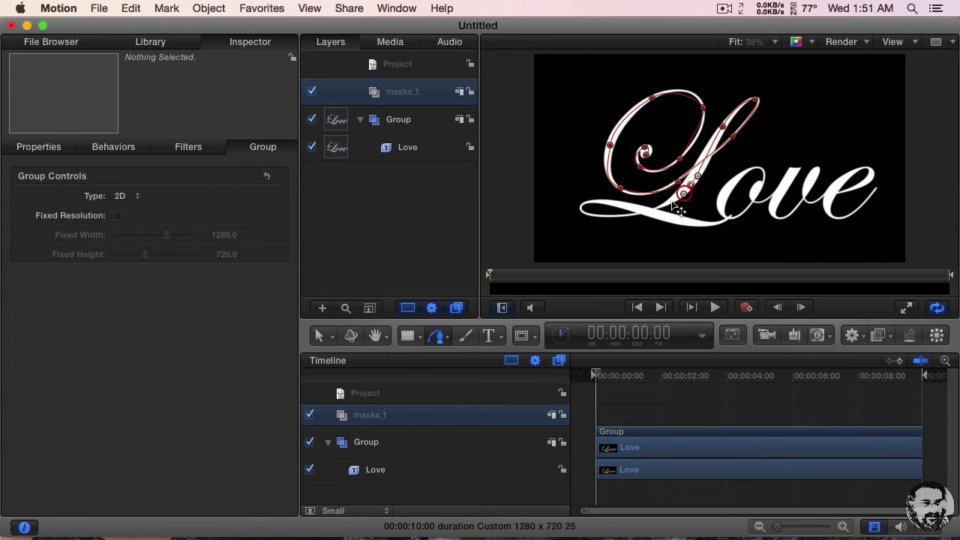
{"action": "left_click", "coordinate": [613, 217]}
{"action": "left_click", "coordinate": [581, 208]}
{"action": "left_click", "coordinate": [672, 217]}
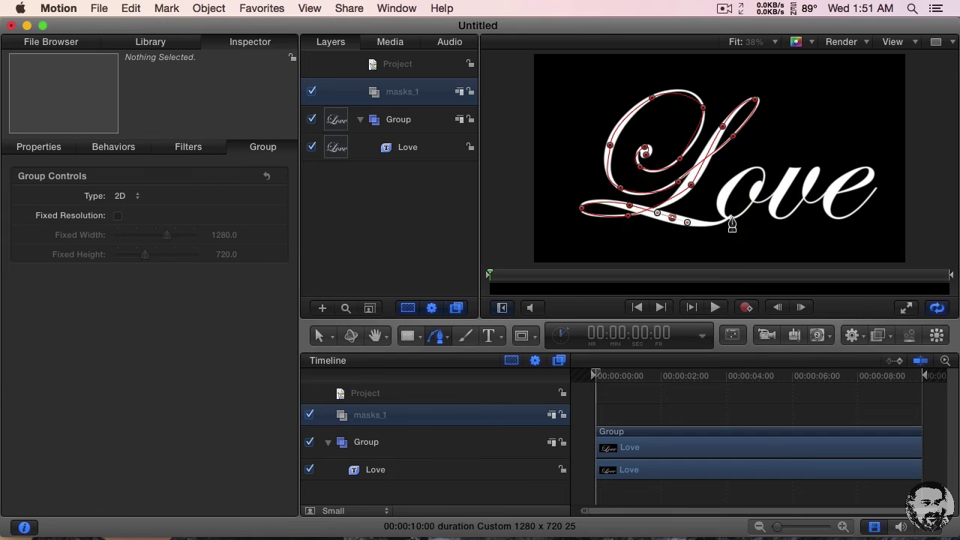
{"action": "left_click_drag", "start_coordinate": [723, 225], "coordinate": [741, 210]}
{"action": "left_click", "coordinate": [742, 208]}
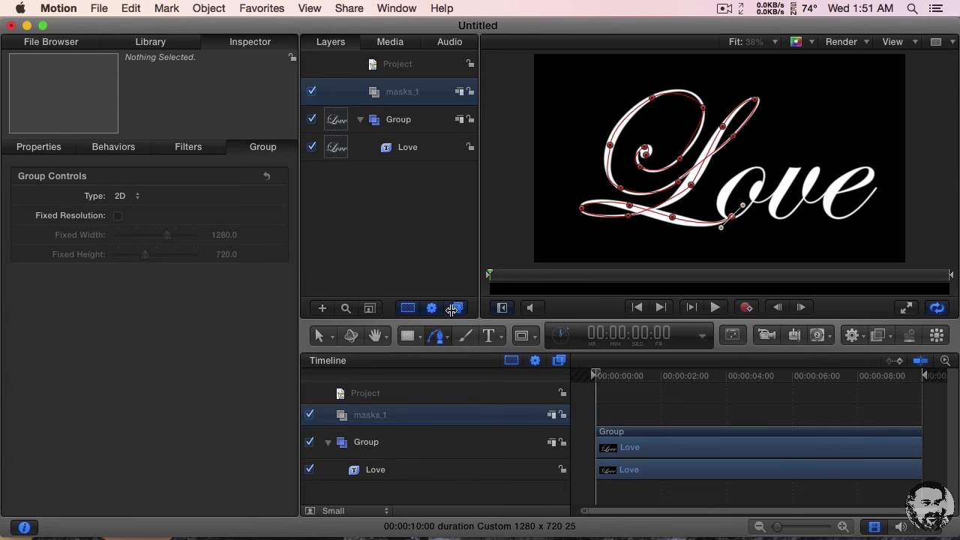
Step: Remove the Bezier's fill and give its outline about 50% opacity and width 44
{"action": "left_click", "coordinate": [319, 336]}
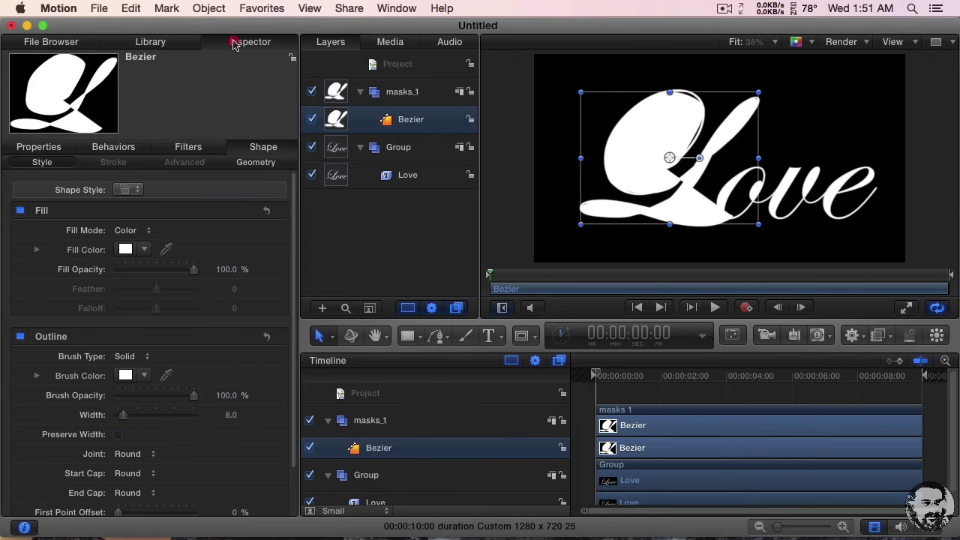
{"action": "left_click", "coordinate": [258, 148]}
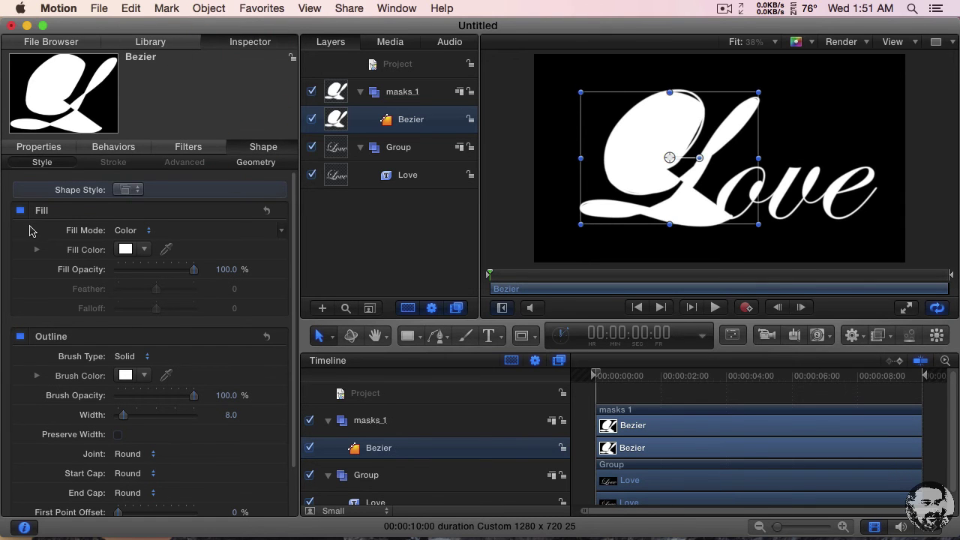
{"action": "left_click", "coordinate": [21, 209]}
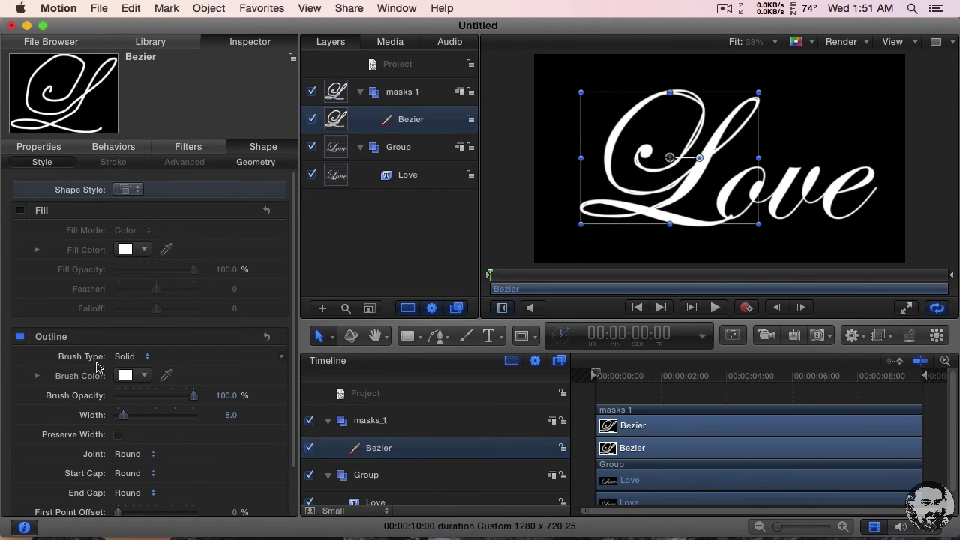
{"action": "mouse_move", "coordinate": [150, 395]}
{"action": "left_click_drag", "start_coordinate": [194, 395], "coordinate": [156, 395]}
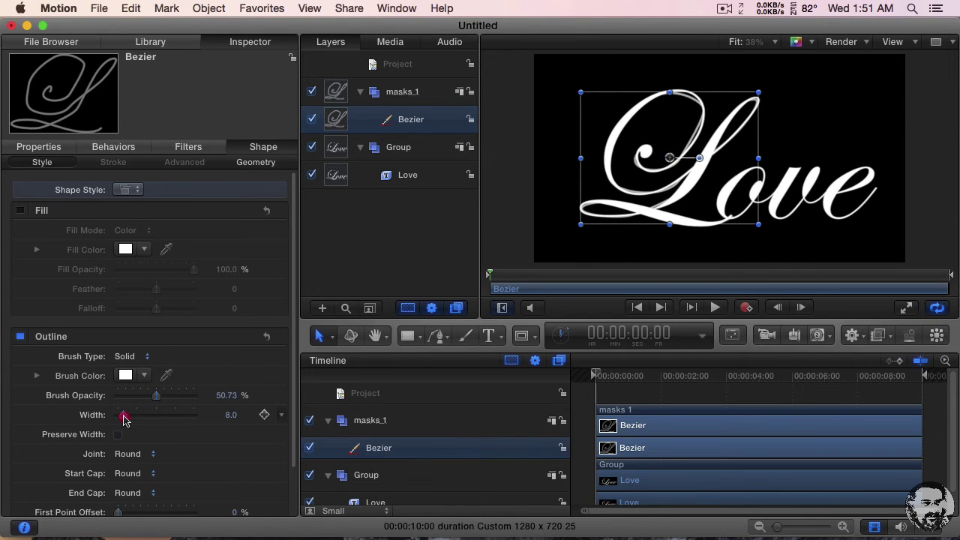
{"action": "mouse_move", "coordinate": [124, 417]}
{"action": "left_mouse_down"}
{"action": "mouse_move", "coordinate": [165, 417]}
{"action": "mouse_move", "coordinate": [149, 417]}
{"action": "left_mouse_up"}
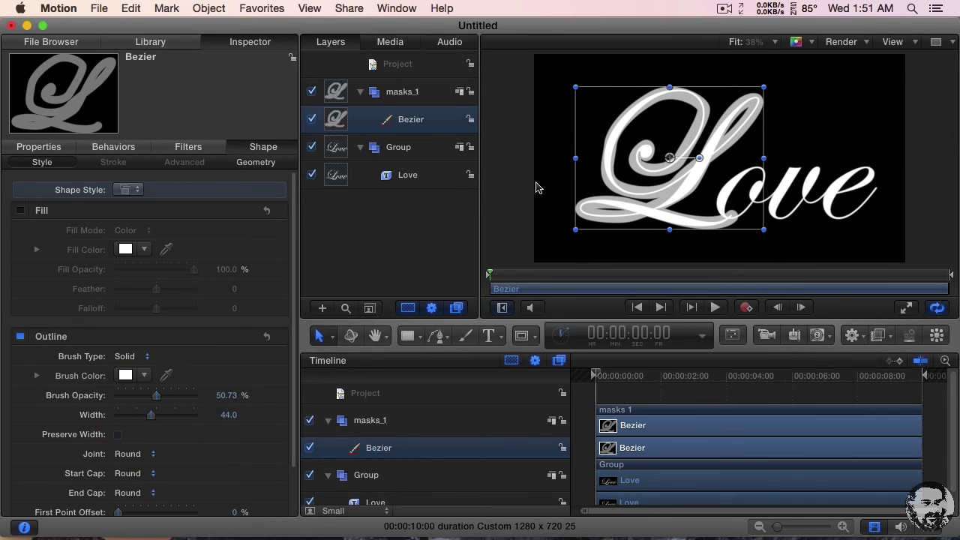
{"action": "left_click", "coordinate": [424, 124]}
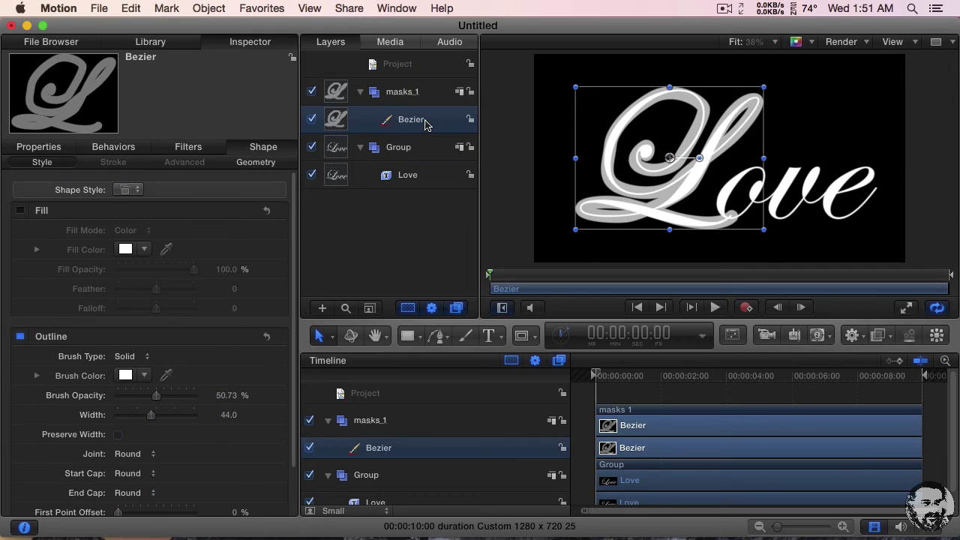
Step: Reshape the Bezier's control points at the L's inner loop and top
{"action": "double_click", "coordinate": [691, 183]}
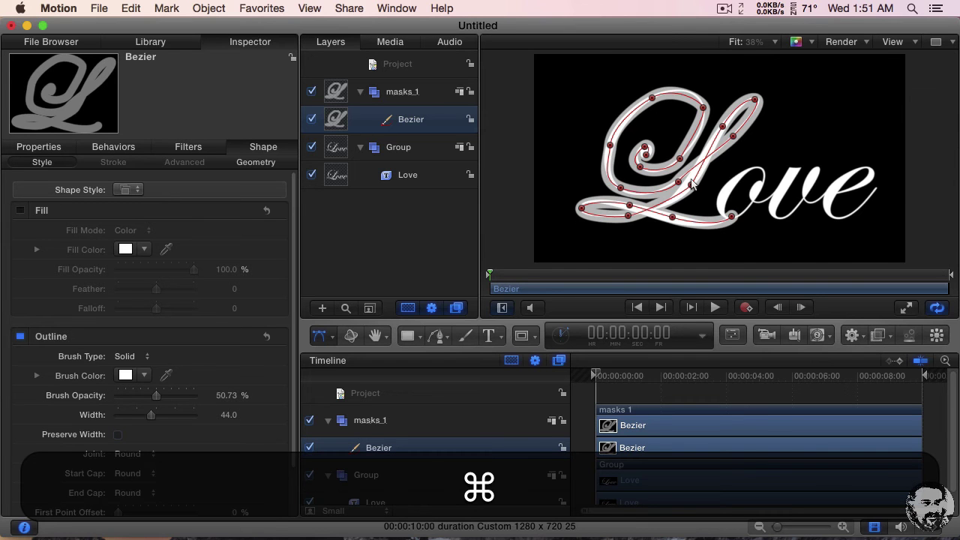
{"action": "key", "text": "super+equal"}
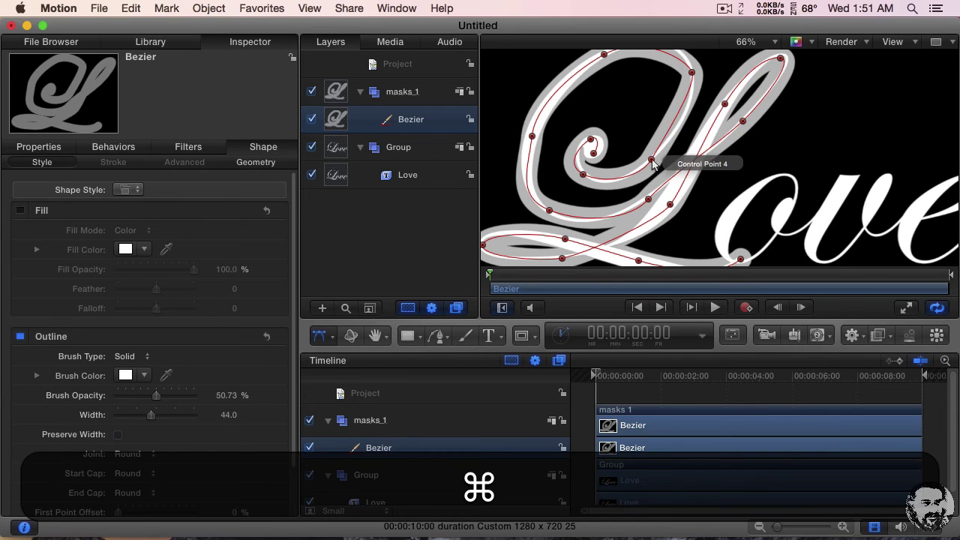
{"action": "left_click", "coordinate": [651, 159]}
{"action": "left_click_drag", "start_coordinate": [662, 140], "coordinate": [674, 151]}
{"action": "key", "text": "space"}
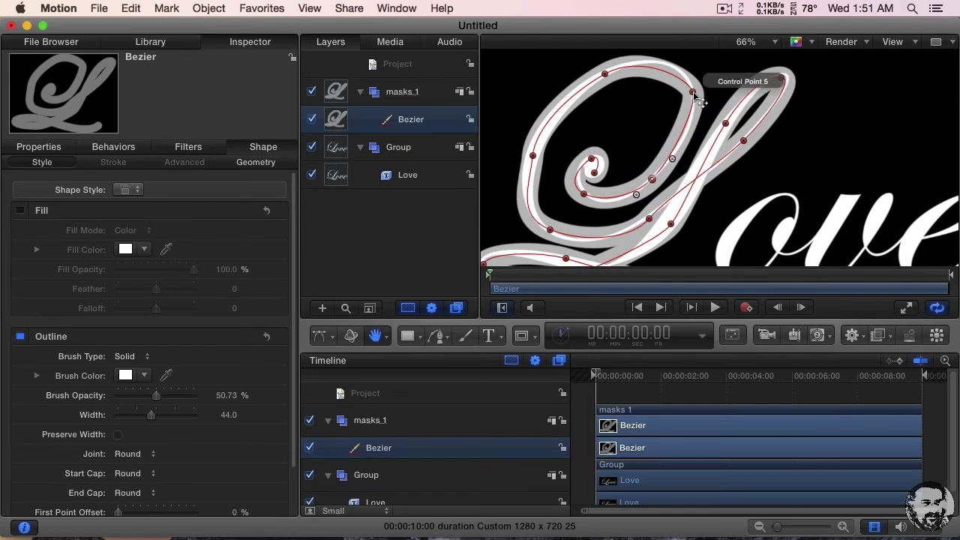
{"action": "left_click", "coordinate": [690, 89]}
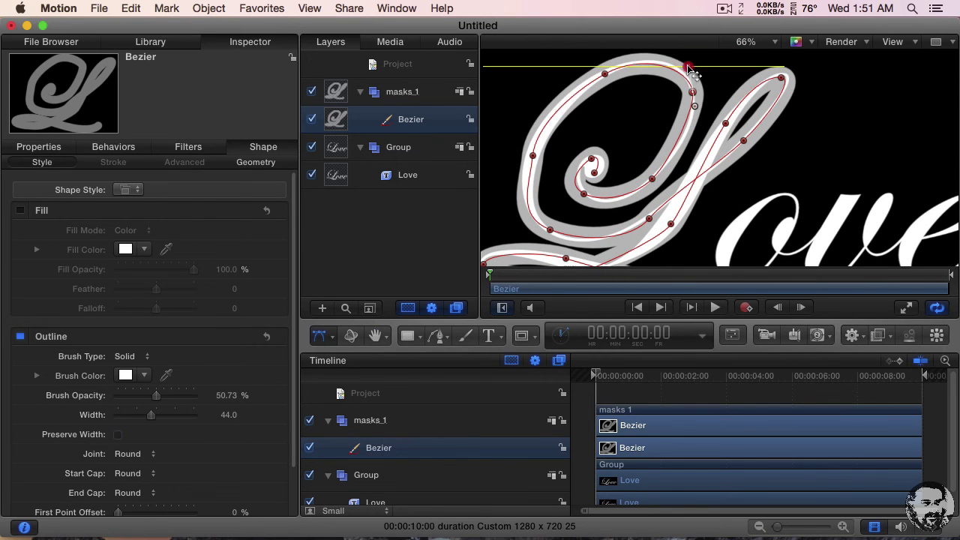
{"action": "left_click_drag", "start_coordinate": [687, 80], "coordinate": [687, 66]}
Step: Add a point on the L's left edge and adjust the lower-left control points
{"action": "double_click", "coordinate": [540, 126]}
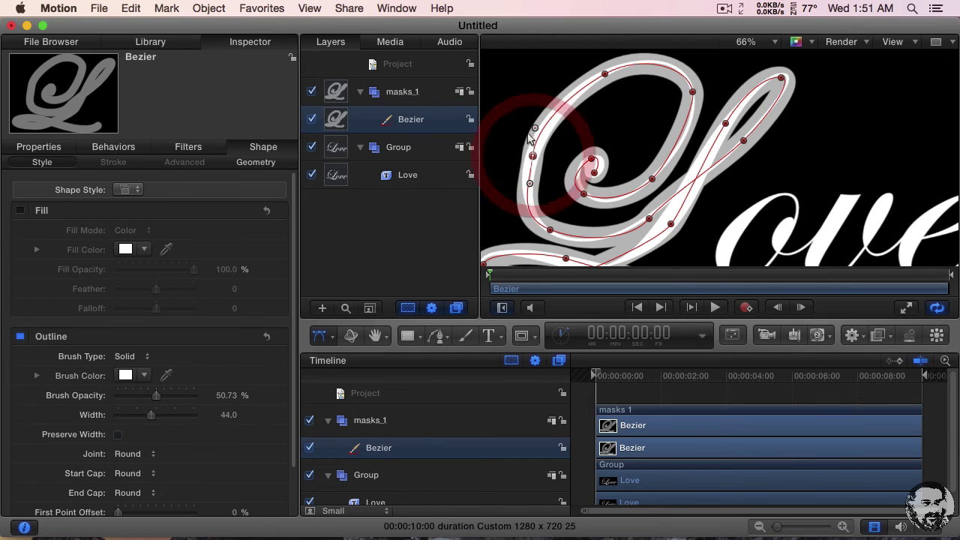
{"action": "scroll", "coordinate": [540, 128], "scroll_direction": "down", "scroll_amount": 3}
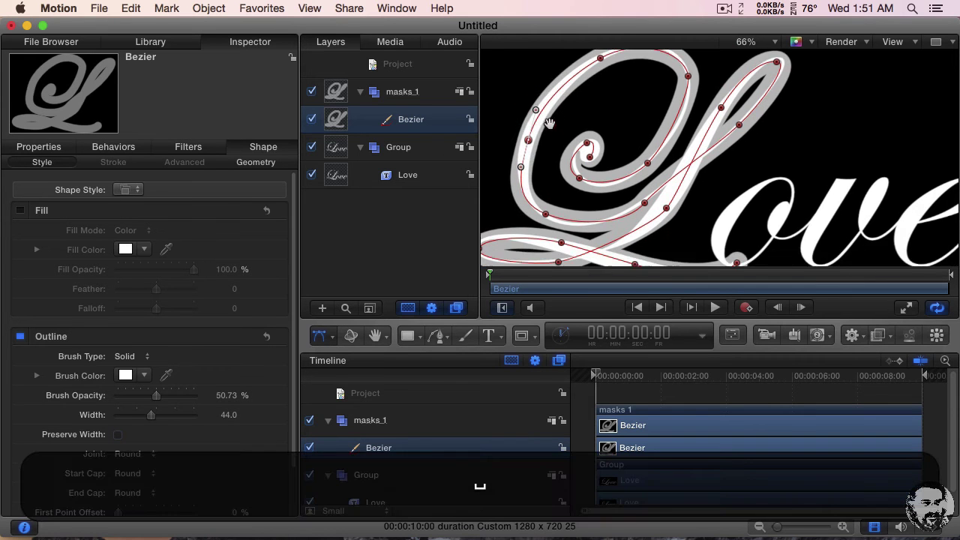
{"action": "left_click", "coordinate": [541, 204]}
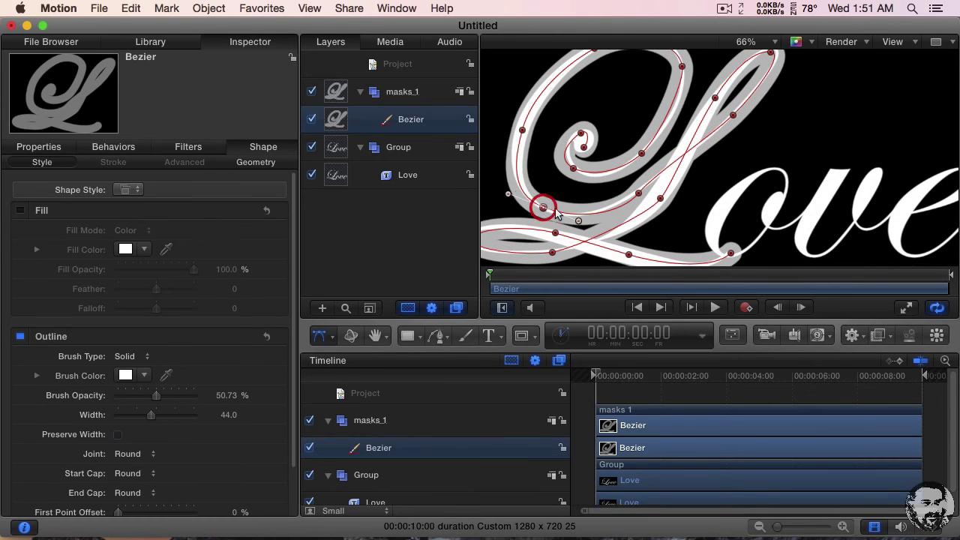
{"action": "key", "text": "space"}
{"action": "mouse_move", "coordinate": [623, 198]}
{"action": "left_mouse_down"}
{"action": "mouse_move", "coordinate": [609, 197]}
{"action": "mouse_move", "coordinate": [606, 213]}
{"action": "mouse_move", "coordinate": [678, 135]}
{"action": "mouse_move", "coordinate": [634, 225]}
{"action": "left_mouse_up"}
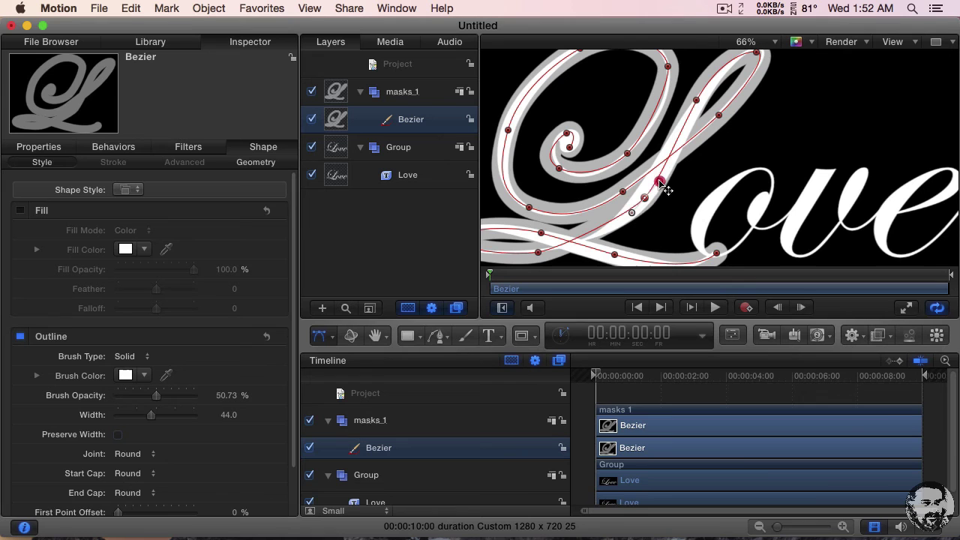
{"action": "scroll", "coordinate": [634, 224], "scroll_direction": "down", "scroll_amount": 3}
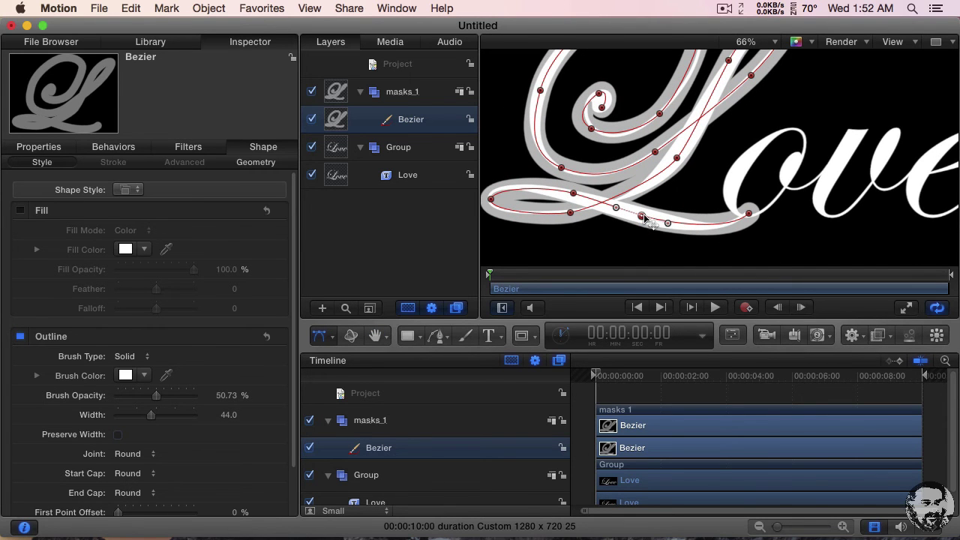
Step: Add an image mask to the Love layer using masks 1 as its source, then fit the view
{"action": "right_click", "coordinate": [404, 180]}
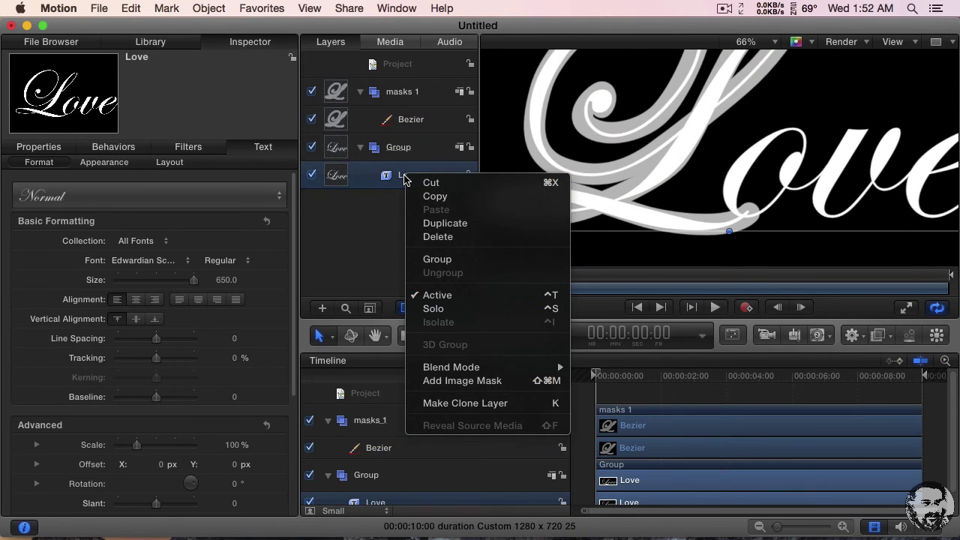
{"action": "left_click", "coordinate": [492, 381]}
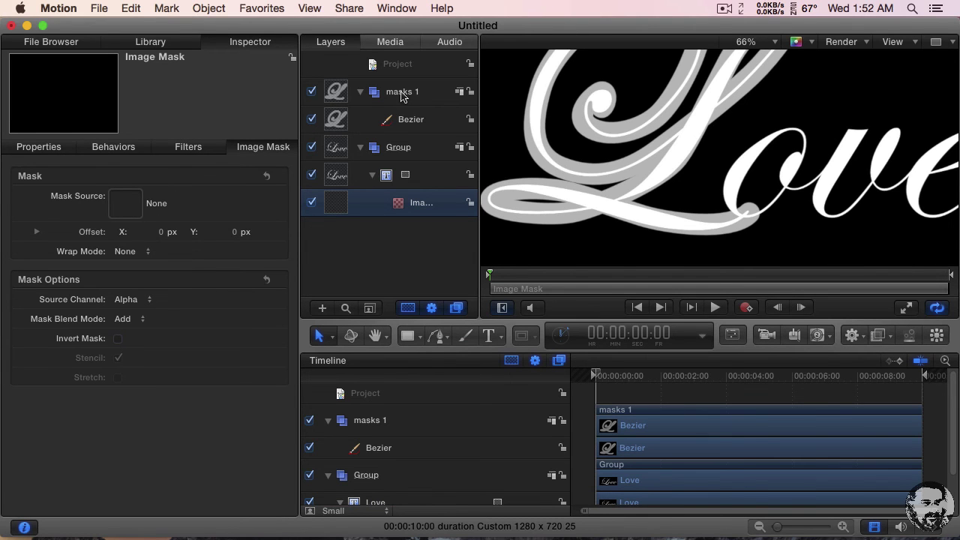
{"action": "left_click_drag", "start_coordinate": [401, 96], "coordinate": [127, 207]}
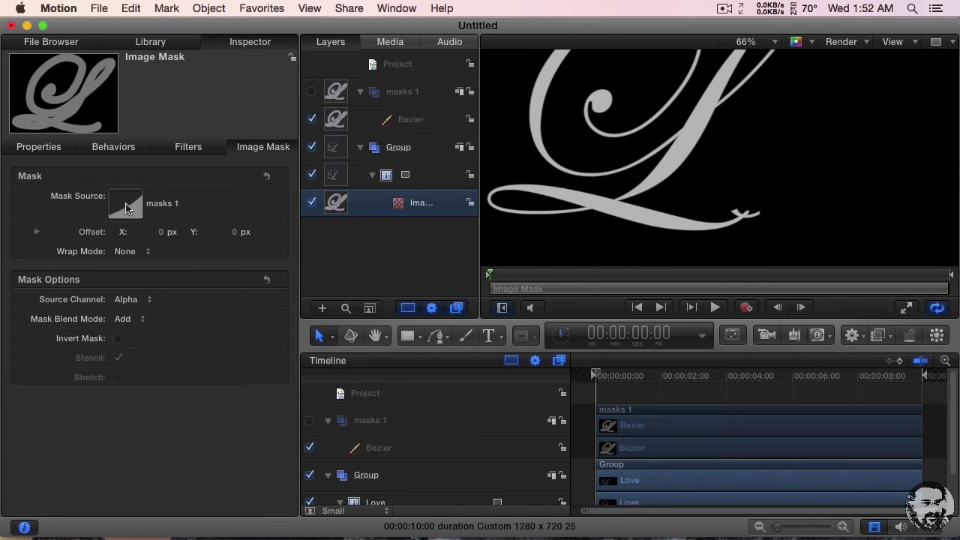
{"action": "left_click", "coordinate": [750, 43]}
{"action": "left_click", "coordinate": [753, 78]}
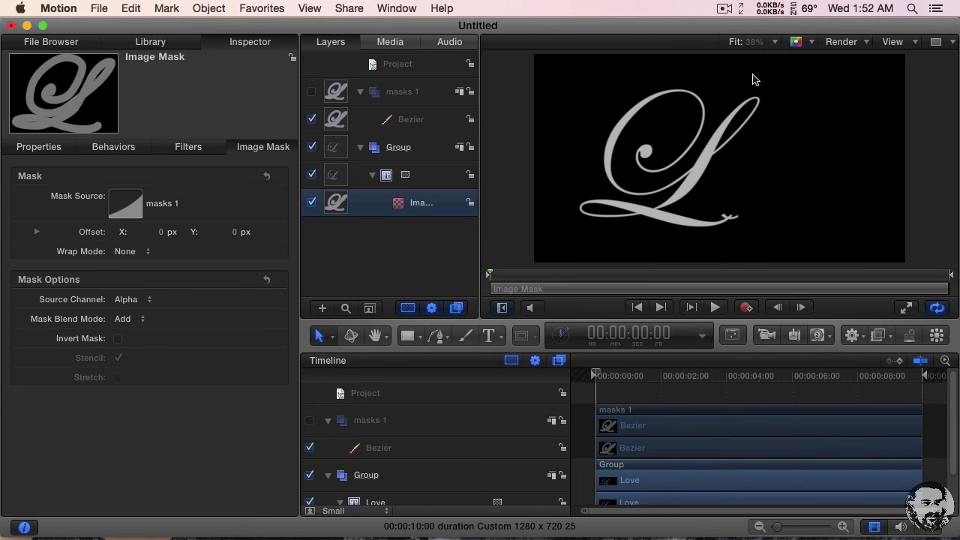
Step: Raise the Bezier stroke's brush opacity to 100%
{"action": "left_click", "coordinate": [403, 122]}
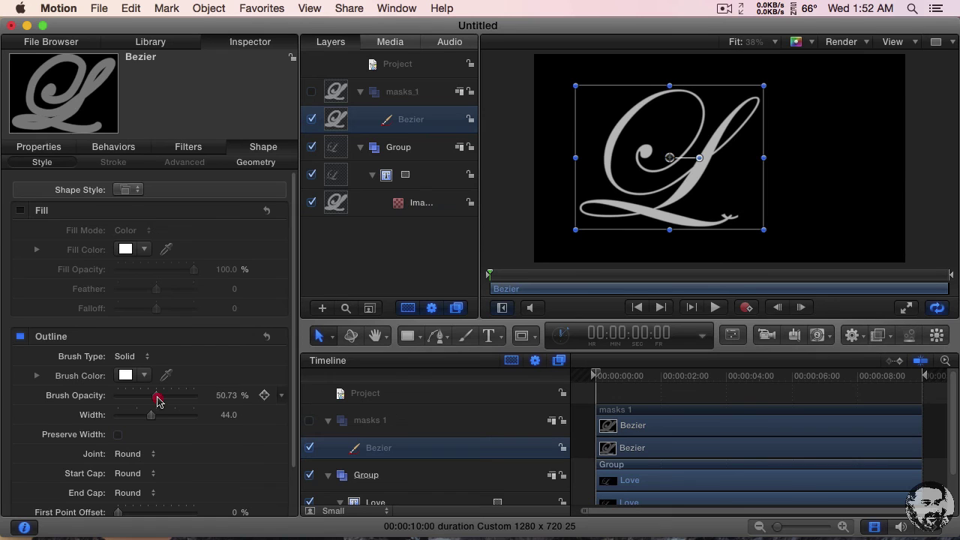
{"action": "left_click_drag", "start_coordinate": [157, 401], "coordinate": [224, 400]}
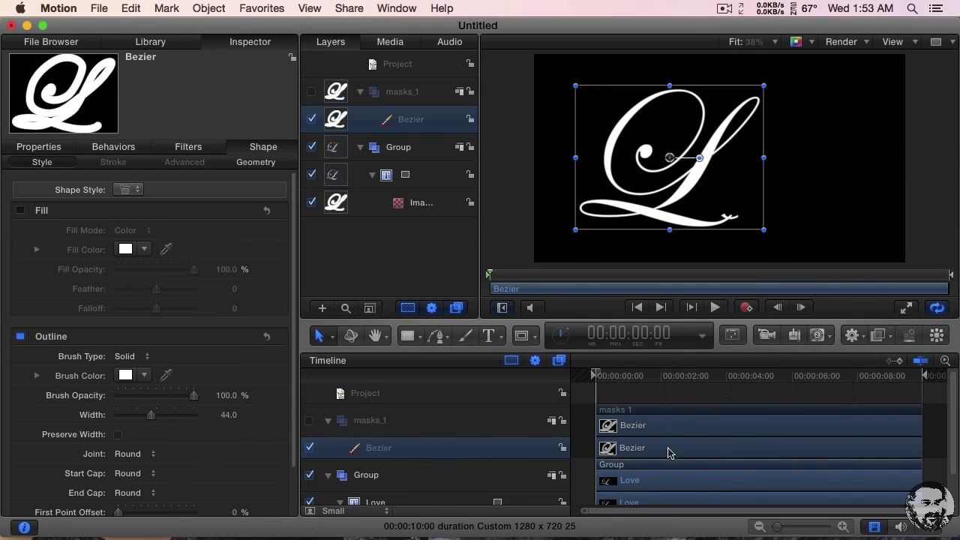
{"action": "left_click", "coordinate": [852, 335]}
{"action": "mouse_move", "coordinate": [845, 462]}
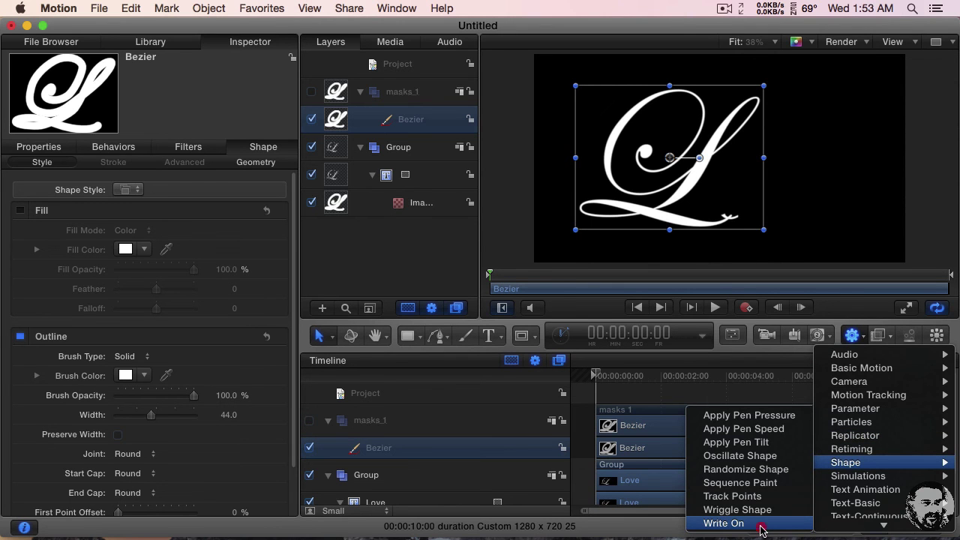
Step: Apply a Write On behavior to the Bezier and set its out point at about 2:09
{"action": "left_click", "coordinate": [759, 525]}
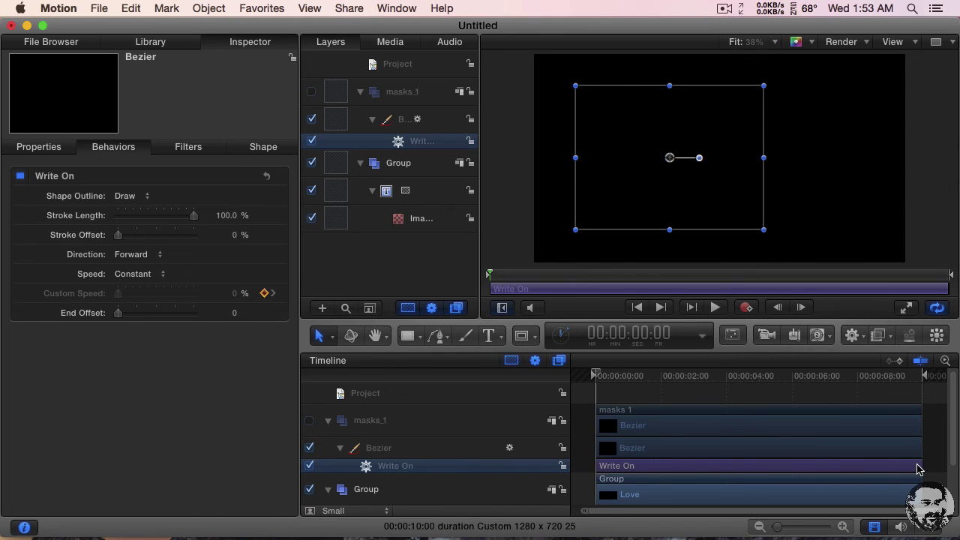
{"action": "left_click_drag", "start_coordinate": [606, 378], "coordinate": [666, 380]}
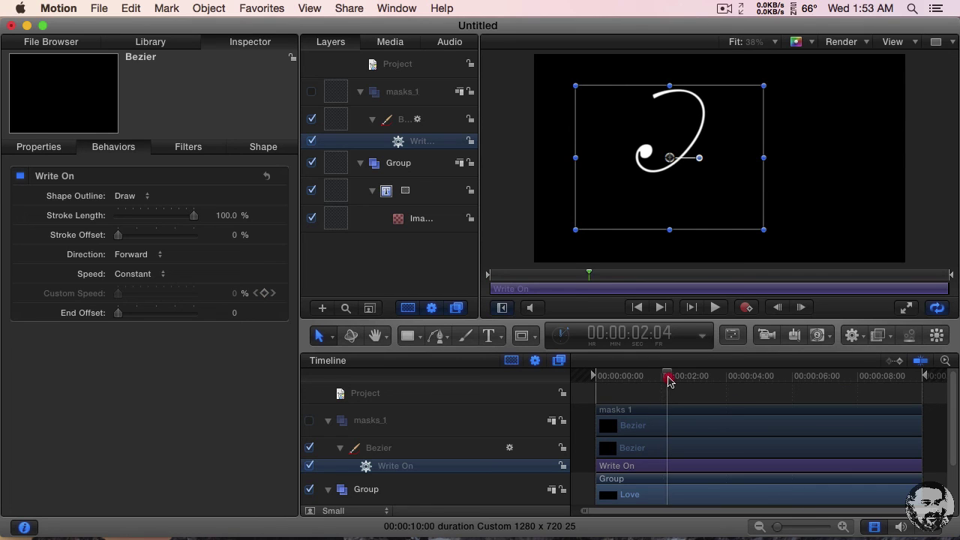
{"action": "left_click_drag", "start_coordinate": [666, 380], "coordinate": [672, 382]}
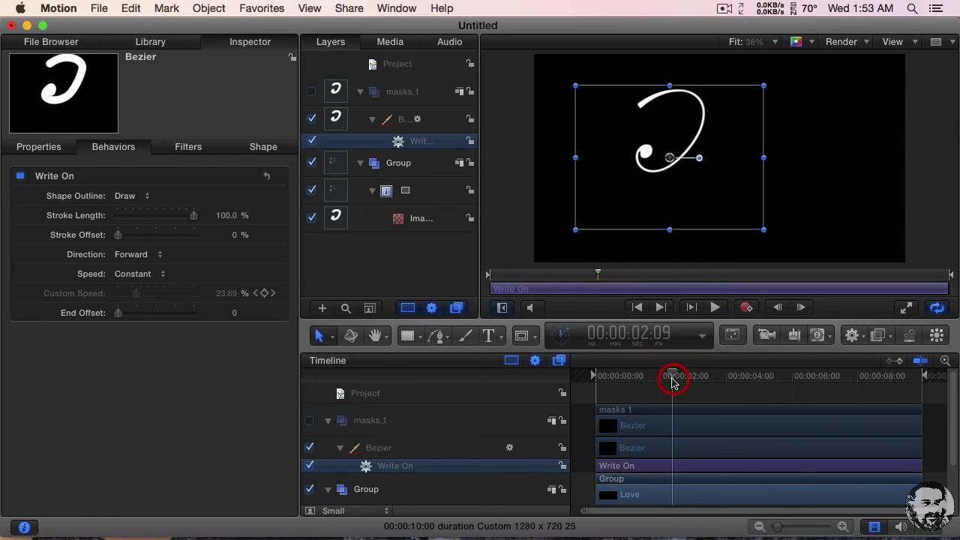
{"action": "key", "text": "o"}
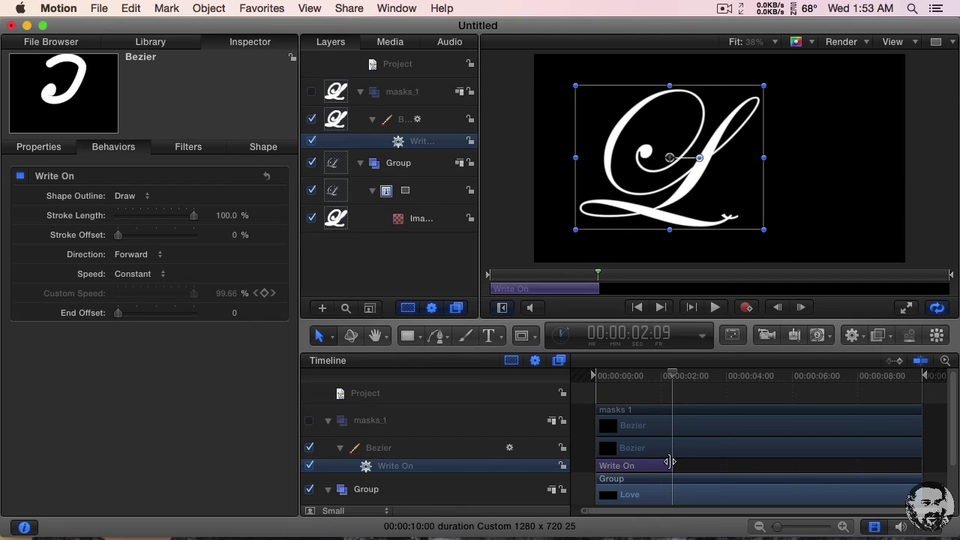
{"action": "left_click", "coordinate": [636, 307]}
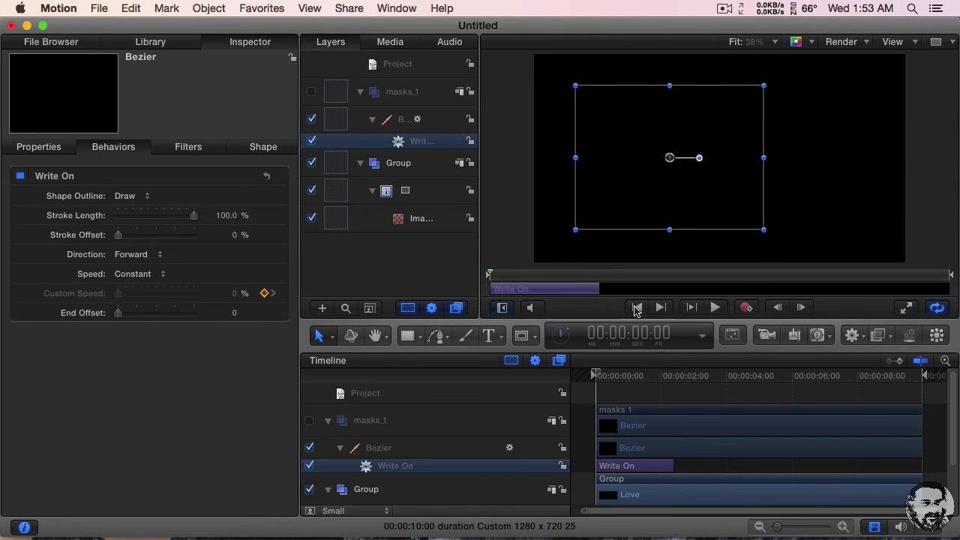
{"action": "left_click", "coordinate": [715, 308]}
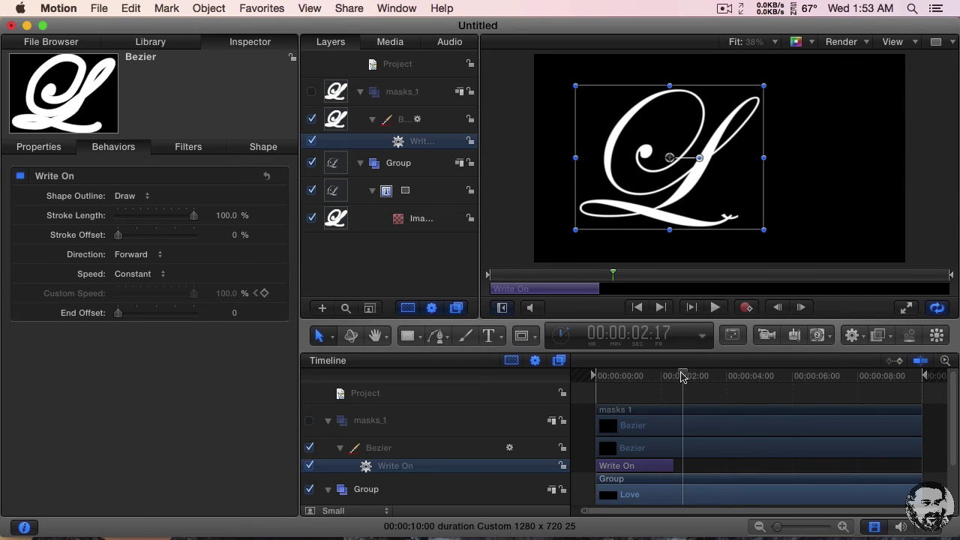
{"action": "left_click_drag", "start_coordinate": [682, 373], "coordinate": [641, 378]}
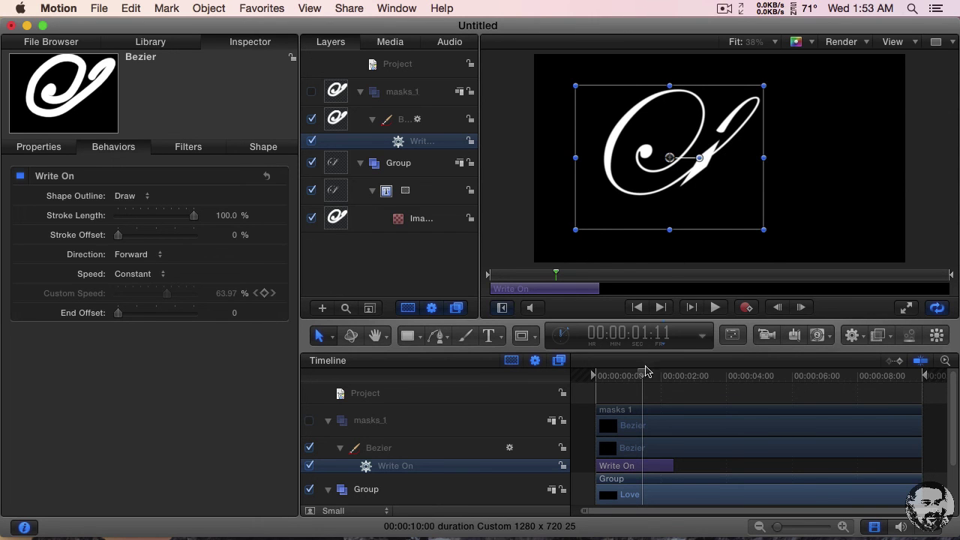
{"action": "left_click_drag", "start_coordinate": [643, 374], "coordinate": [674, 379]}
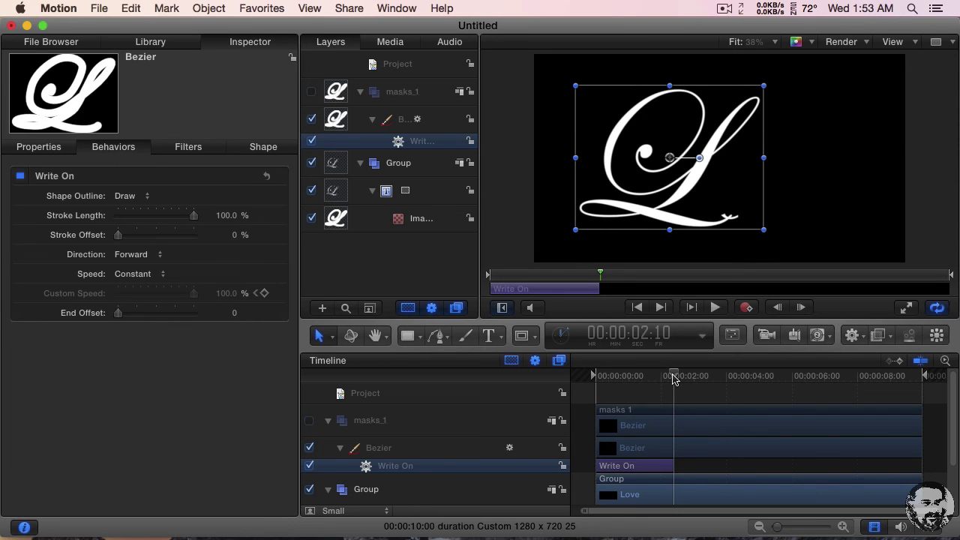